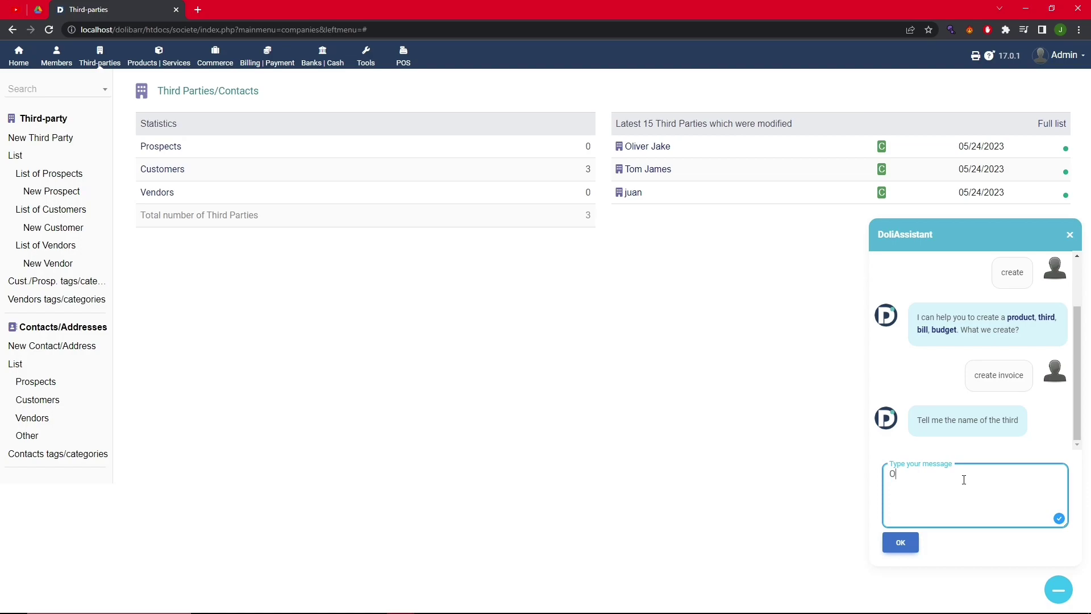
# Step: Give the assistant the customer's name, pick the matching customer, and request an automatic description
pyautogui.write('liver Jake')
pyautogui.click(911, 544)
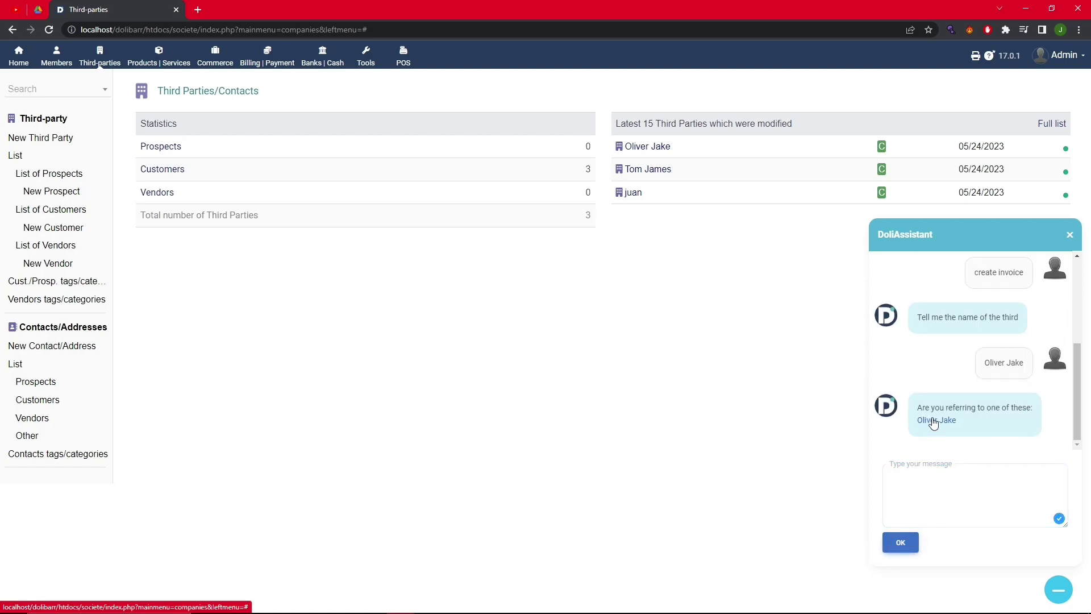
pyautogui.click(933, 422)
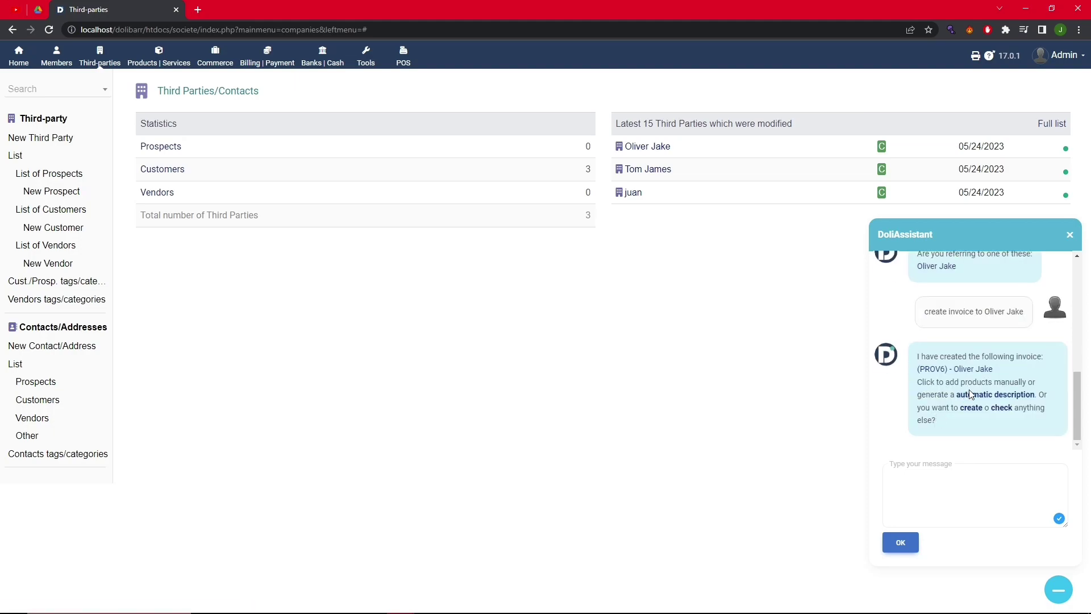
pyautogui.click(989, 395)
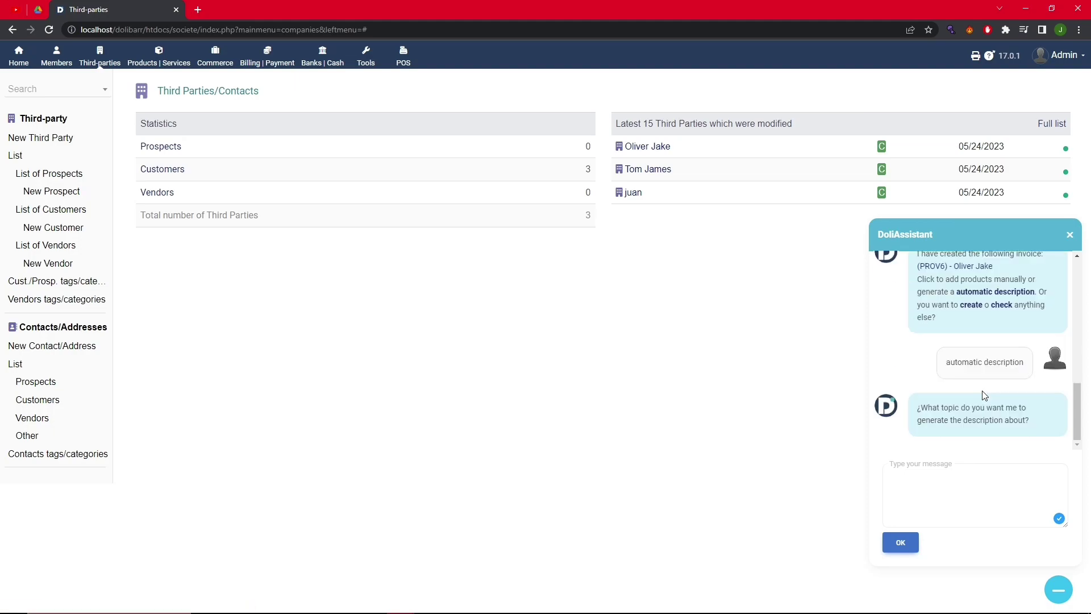
# Step: Request a very elaborate 100-line house-reform description in chapters: kitchen, living room, 2 bedrooms, bathroom, garden
pyautogui.click(966, 475)
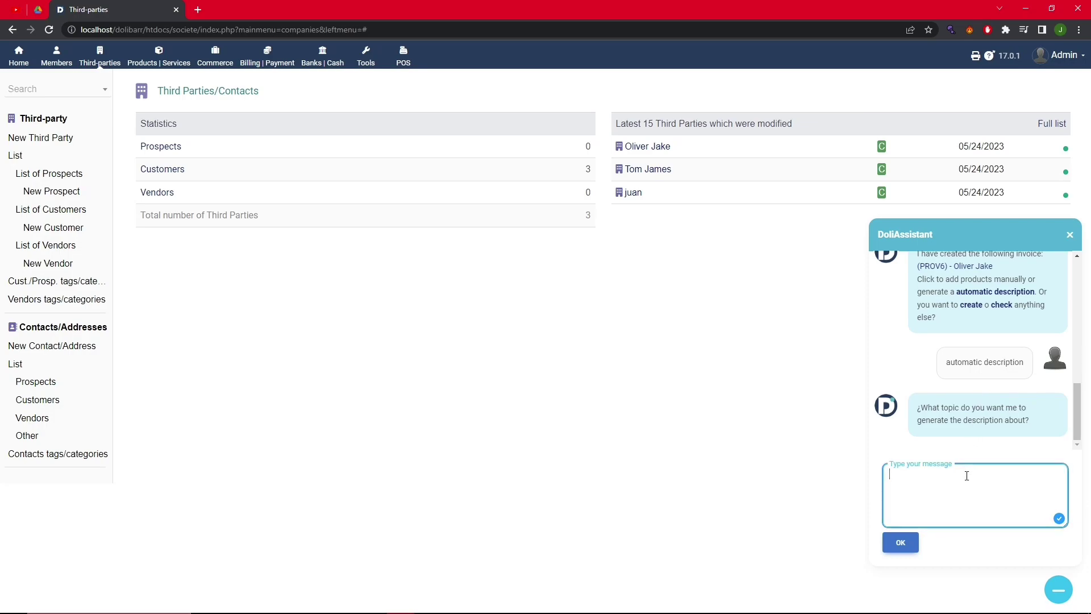
pyautogui.write('House reform. Include kitchen,living')
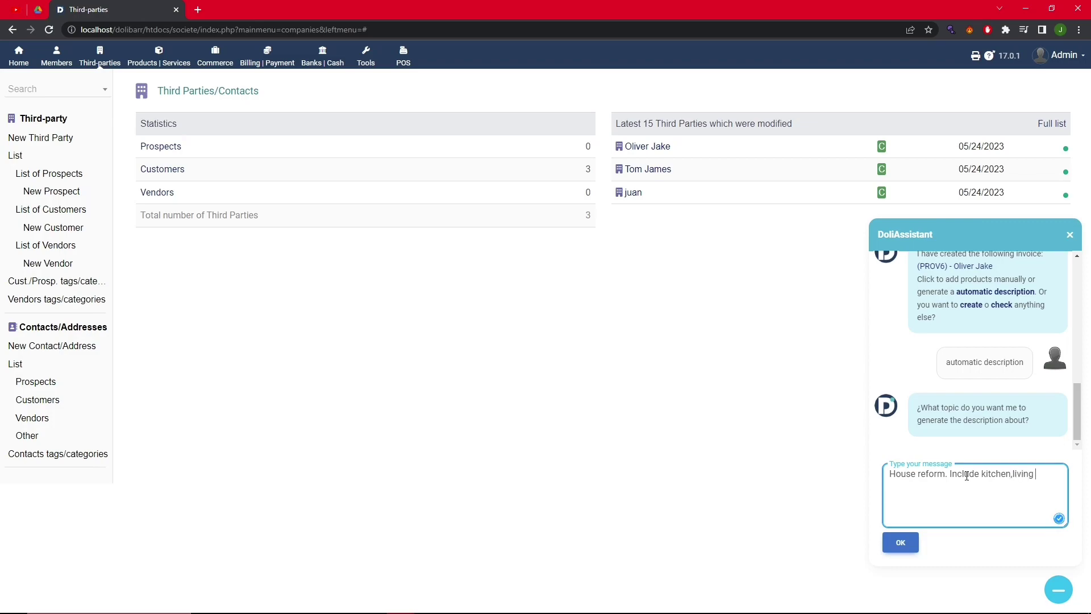
pyautogui.write('roo')
pyautogui.press('BackSpace')
pyautogui.press('BackSpace')
pyautogui.write('room, 2 bedrooms')
pyautogui.write(', bathroom')
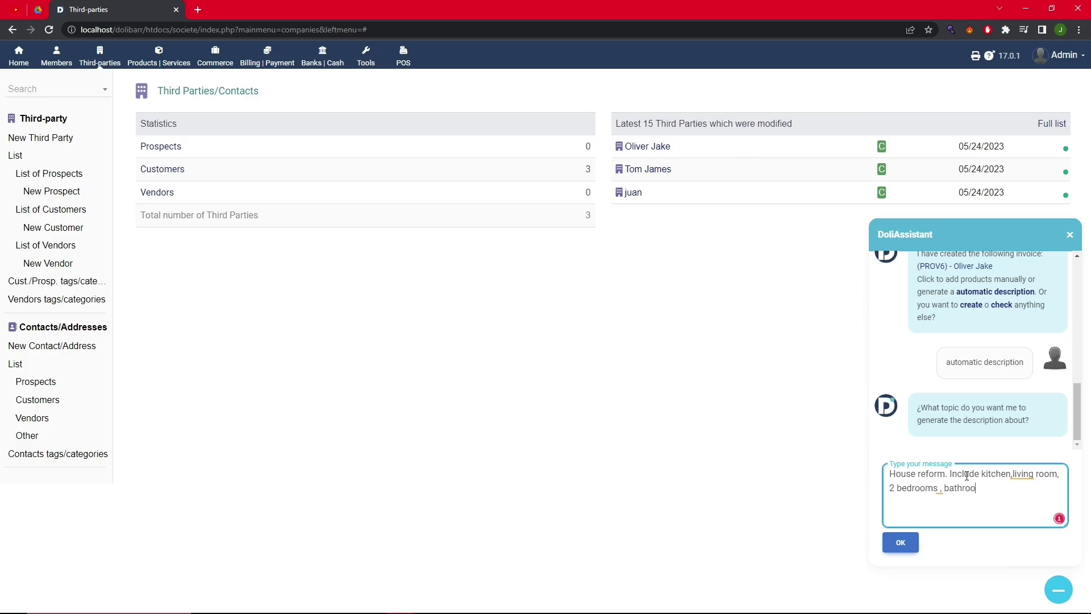
pyautogui.write(' and garden .Very elaborate in ')
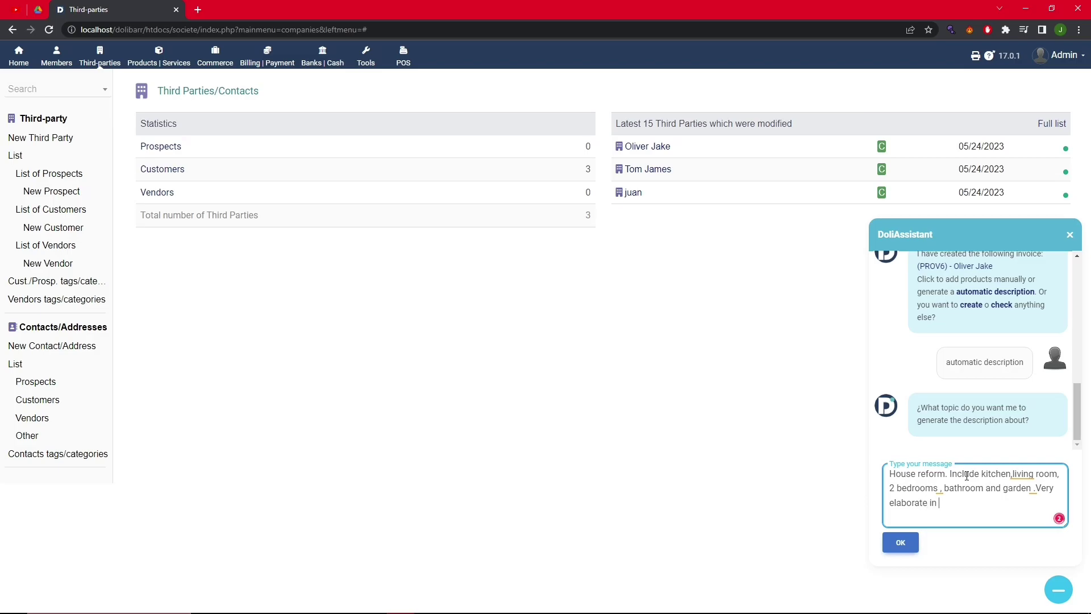
pyautogui.write('100 lines by charap')
pyautogui.press('BackSpace')
pyautogui.press('BackSpace')
pyautogui.press('BackSpace')
pyautogui.write('pters')
pyautogui.click(909, 544)
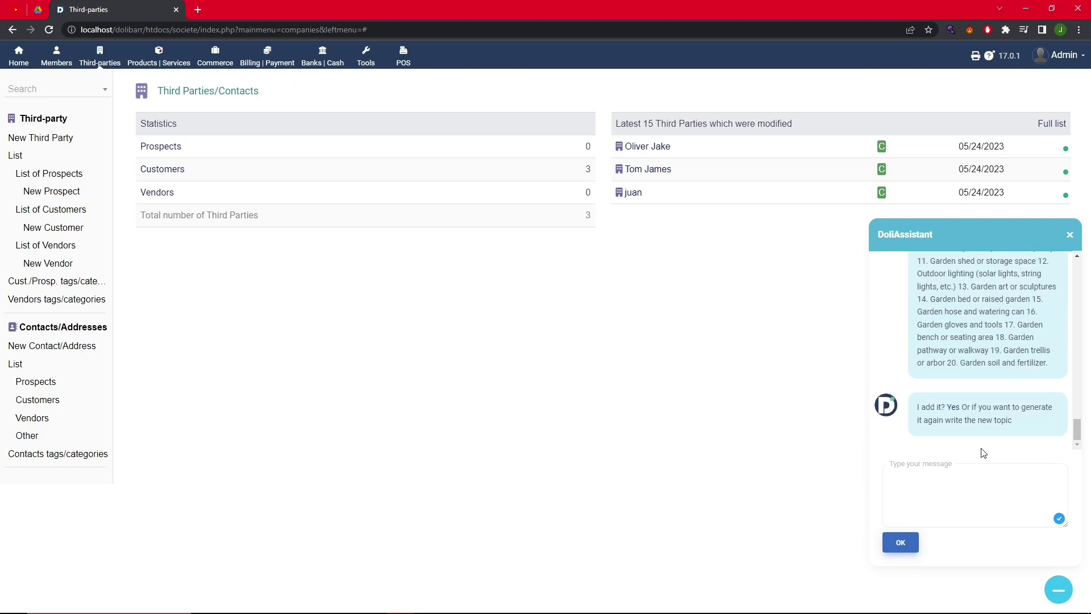
# Step: Review the generated chapters, accept them as the invoice line, and open draft invoice PROV6
pyautogui.scroll(6, 969, 423)
pyautogui.scroll(8, 969, 423)
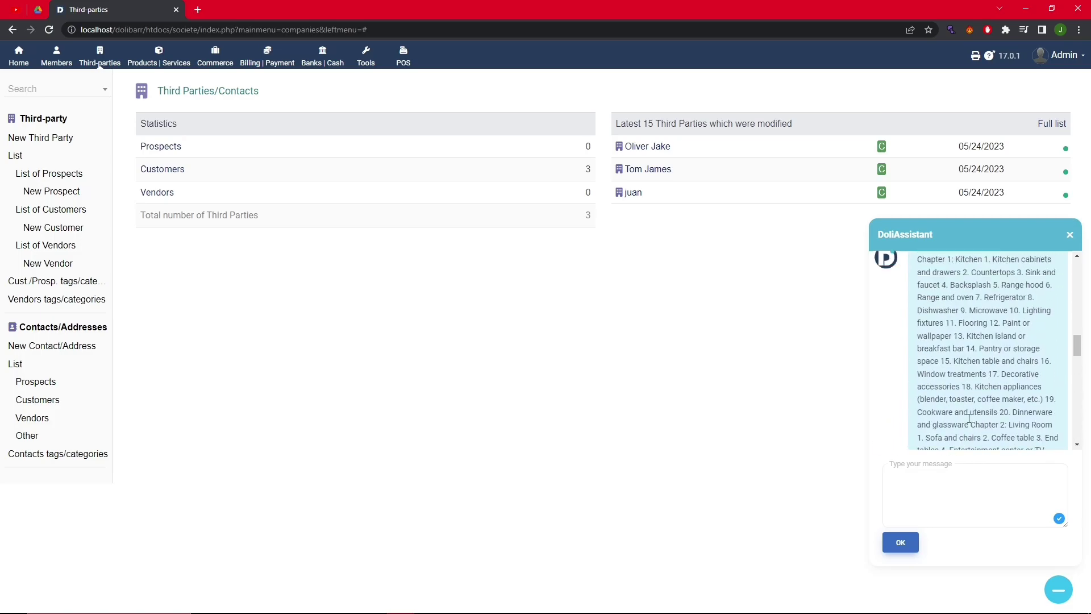
pyautogui.scroll(3, 969, 419)
pyautogui.scroll(-10, 969, 418)
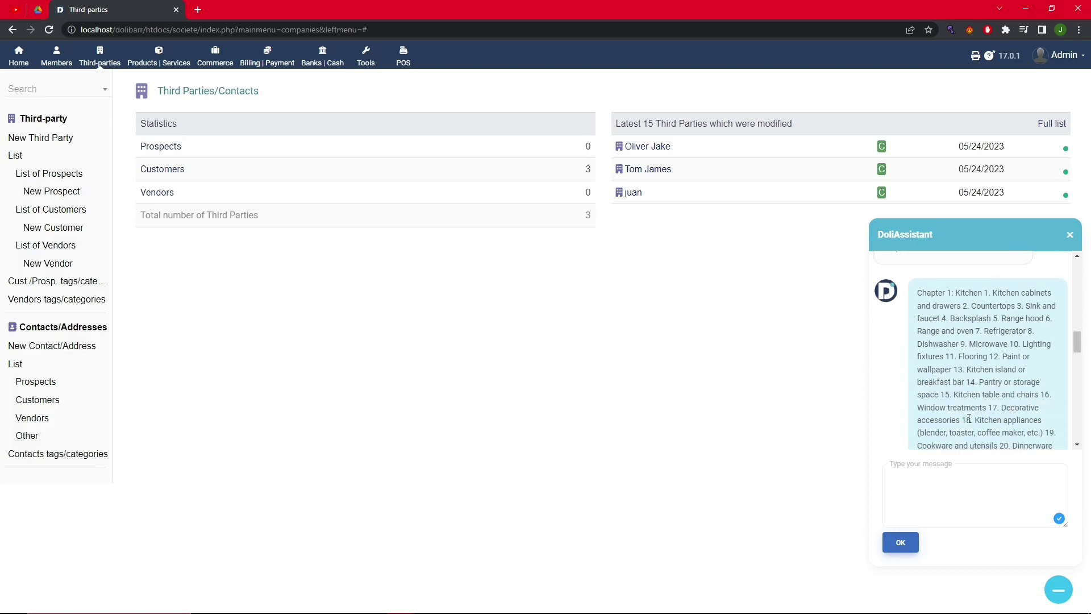
pyautogui.scroll(-8, 969, 418)
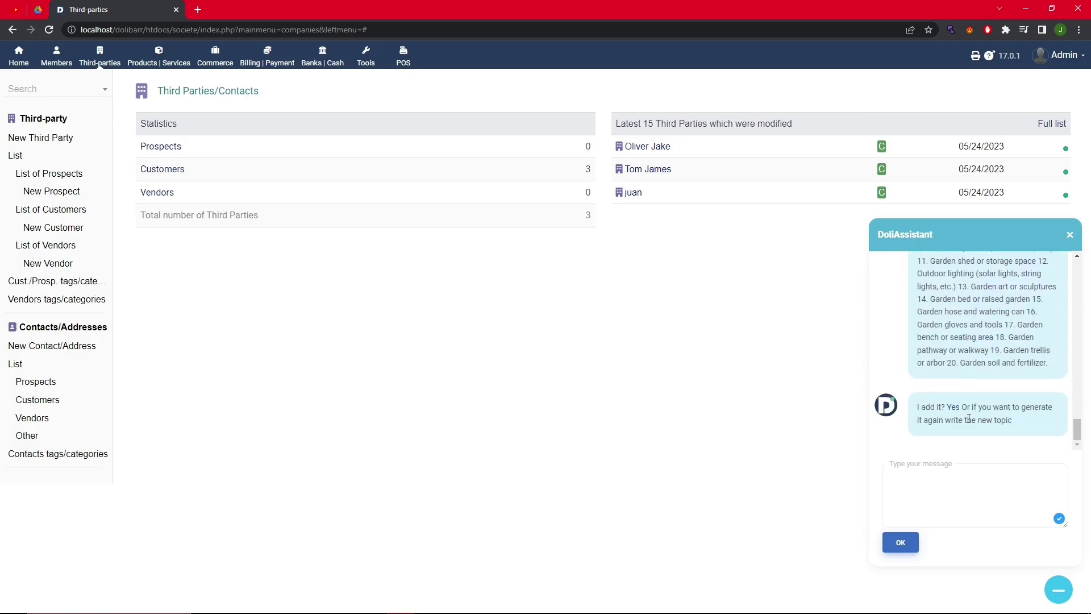
pyautogui.click(951, 406)
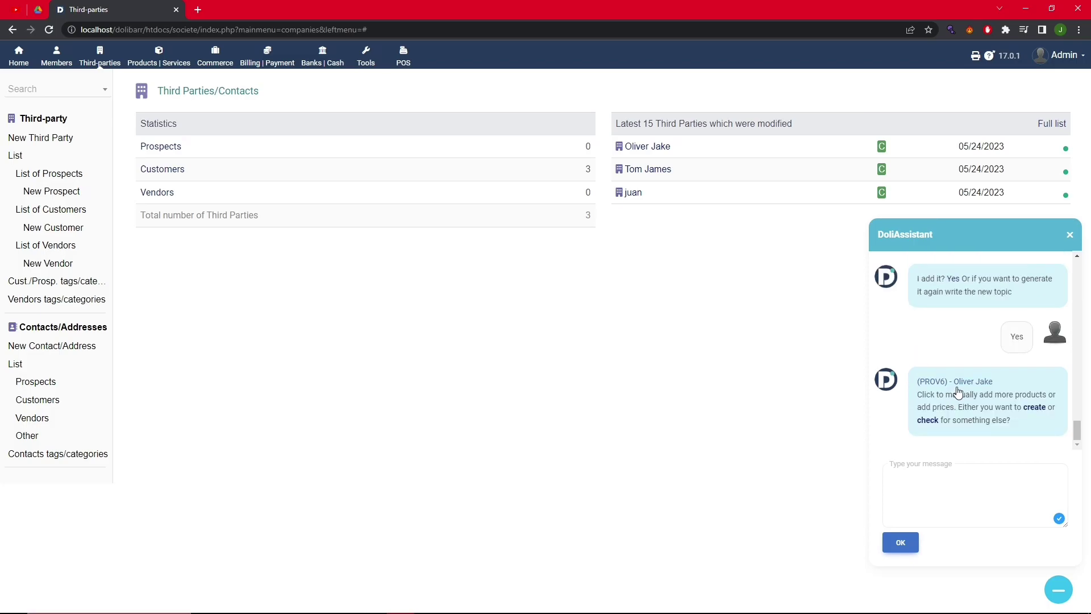
pyautogui.click(960, 388)
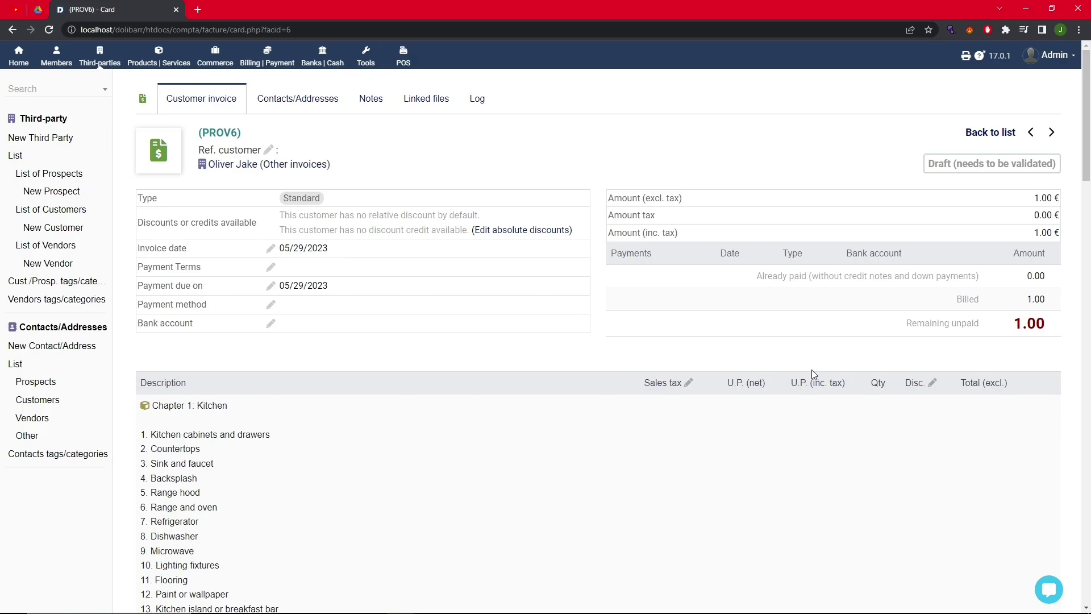
pyautogui.scroll(-4, 811, 369)
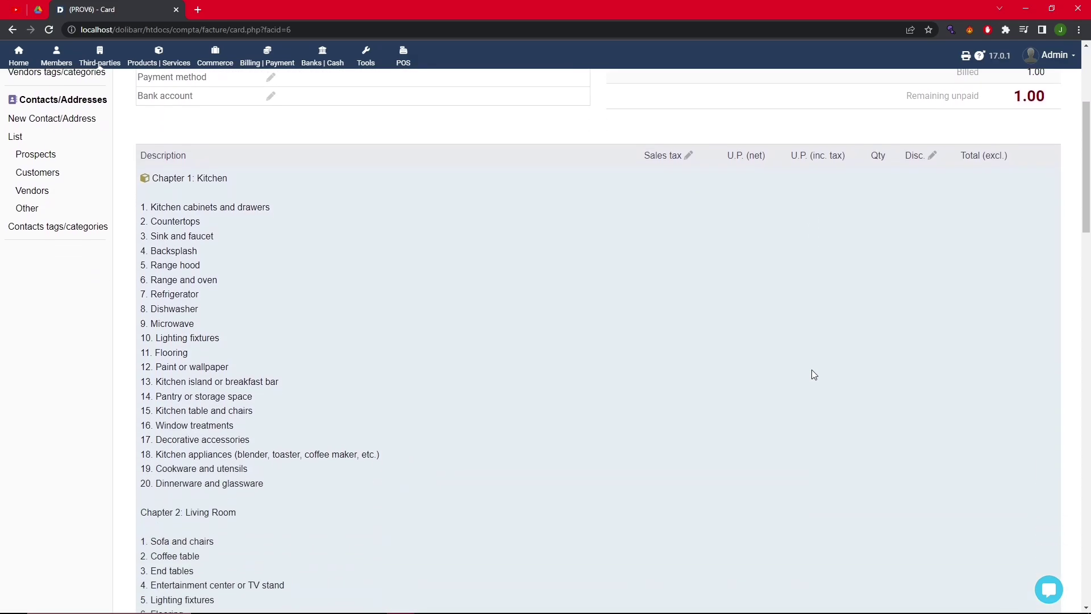
pyautogui.scroll(-8, 812, 370)
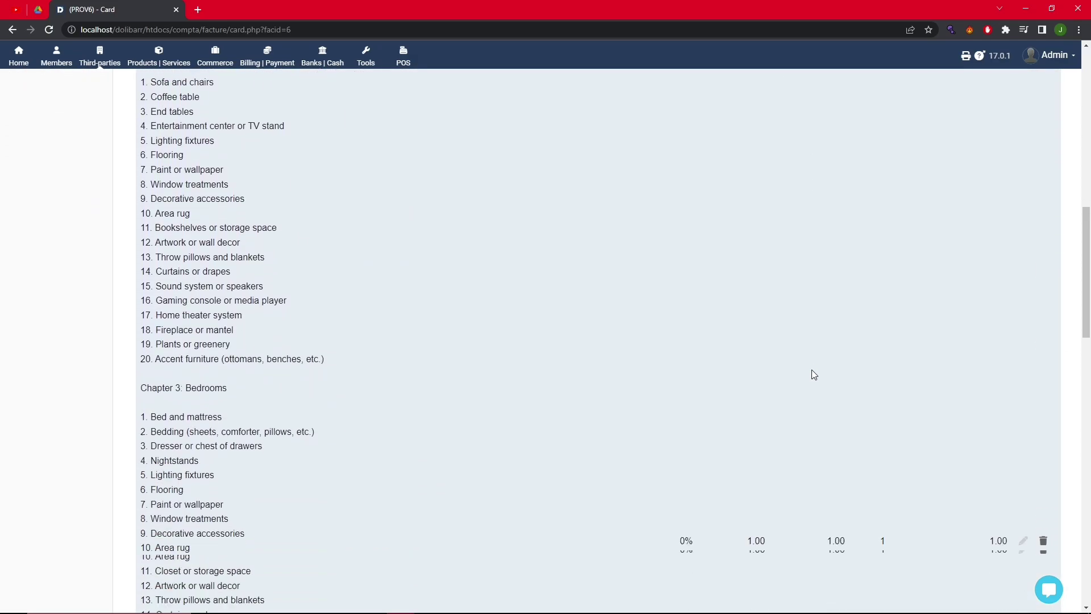
pyautogui.scroll(-7, 811, 374)
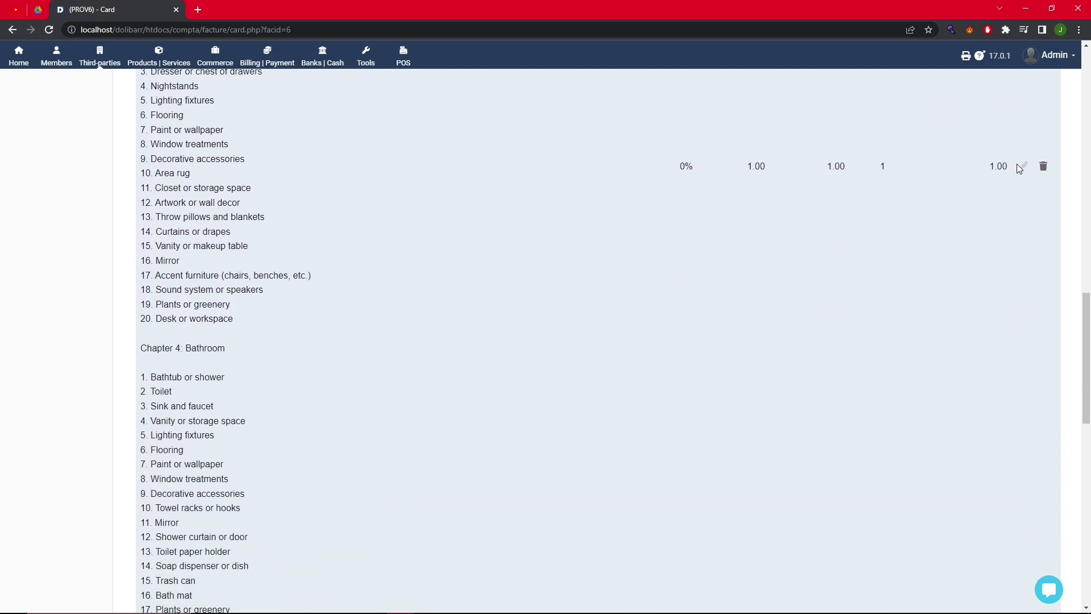
# Step: Reprice the description line to 9600 including tax at a 6% sales tax rate
pyautogui.click(1021, 166)
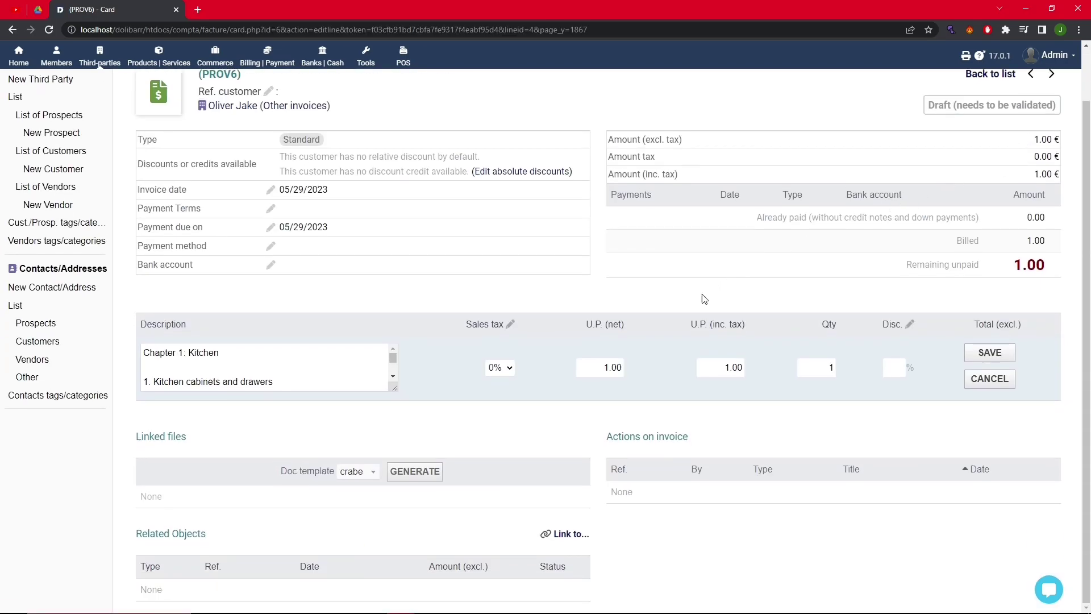
pyautogui.click(729, 368)
pyautogui.press('BackSpace')
pyautogui.write('9600')
pyautogui.click(510, 367)
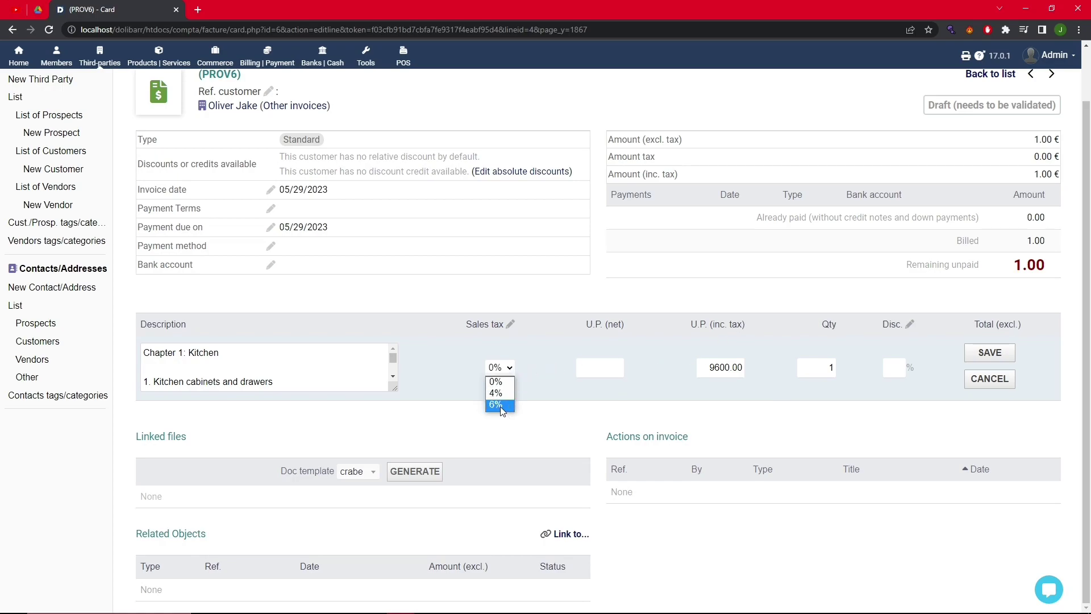
pyautogui.click(982, 355)
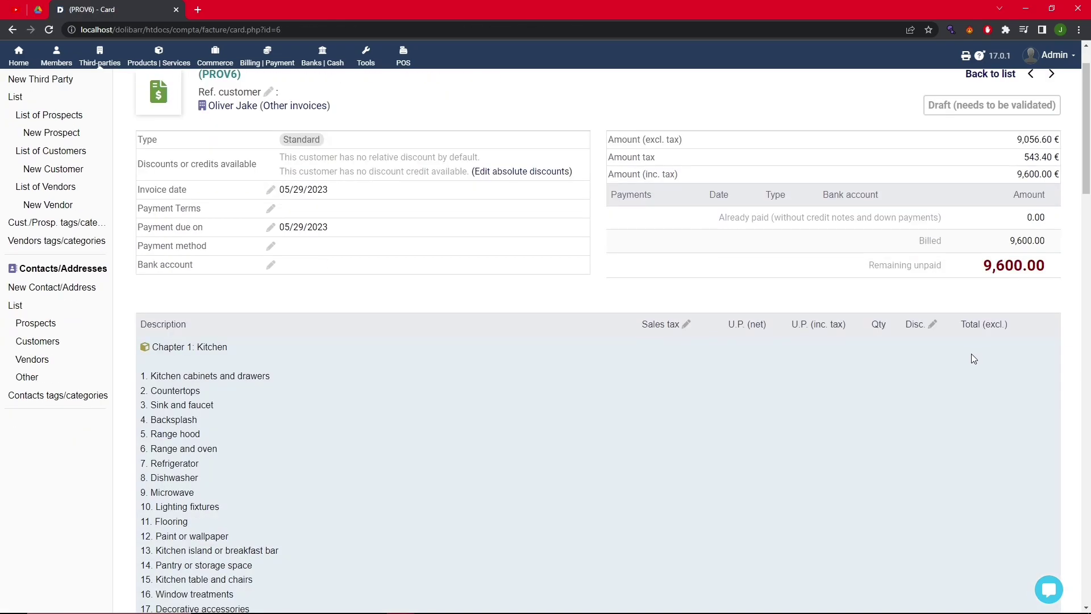
# Step: Validate draft PROV6 so it becomes invoice IN2305-0003 with its PDF generated
pyautogui.scroll(-8, 834, 356)
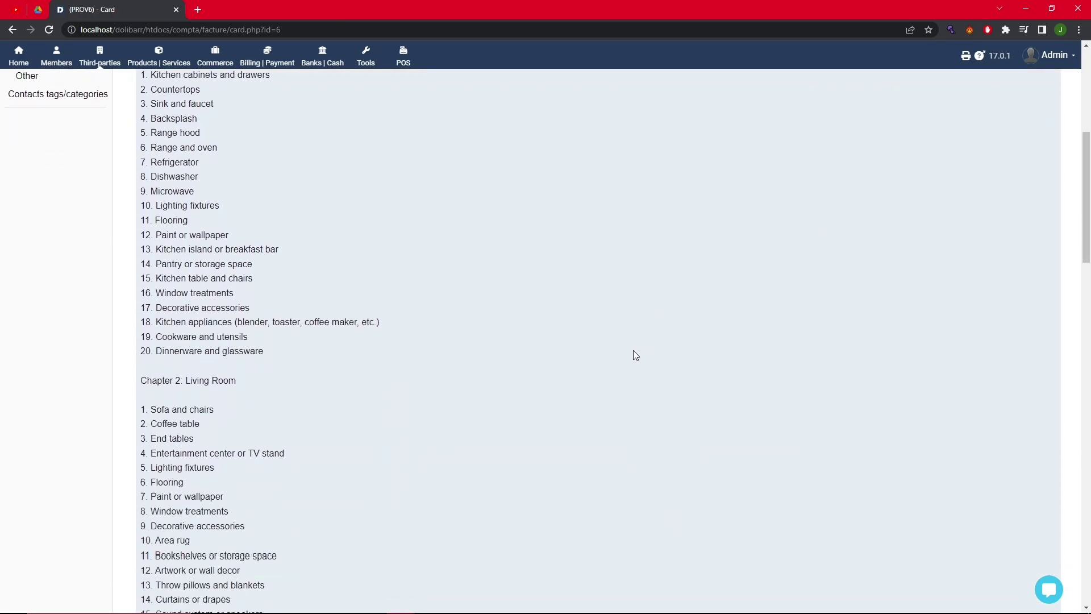
pyautogui.scroll(-9, 496, 375)
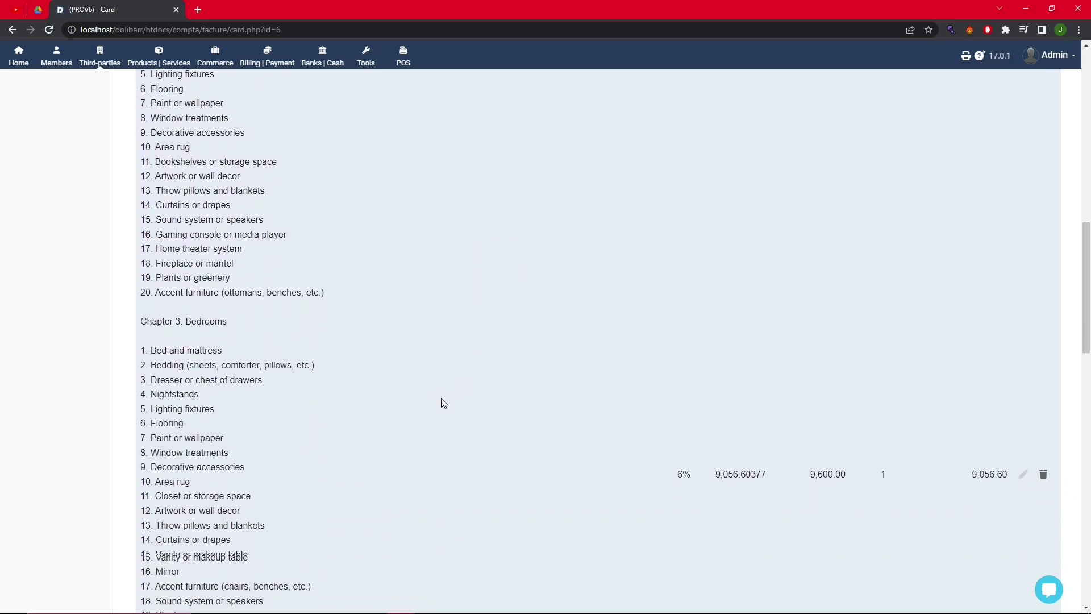
pyautogui.scroll(-9, 432, 406)
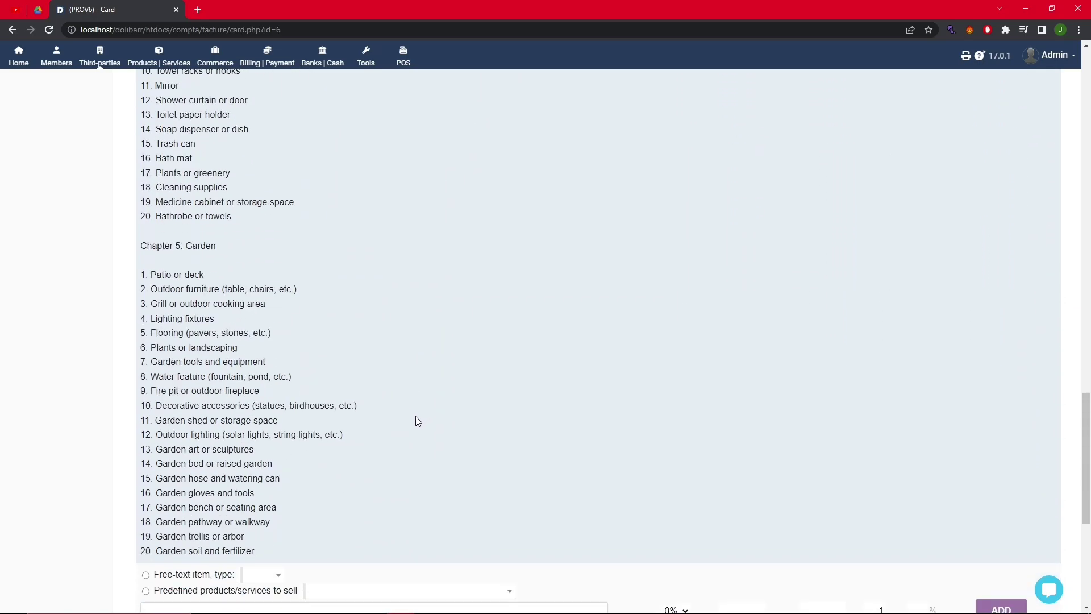
pyautogui.scroll(-5, 350, 439)
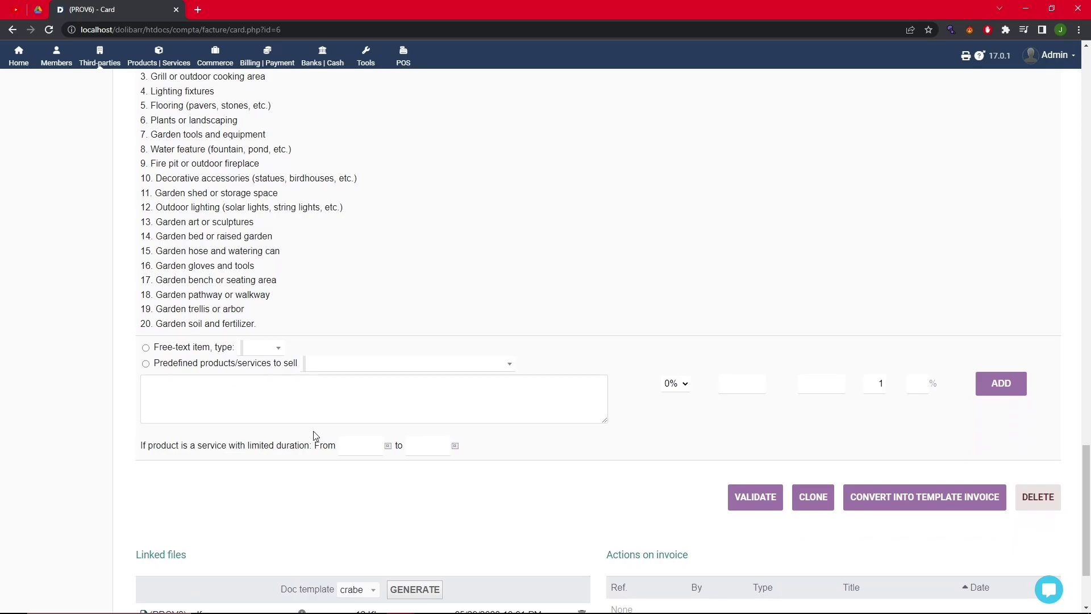
pyautogui.click(765, 389)
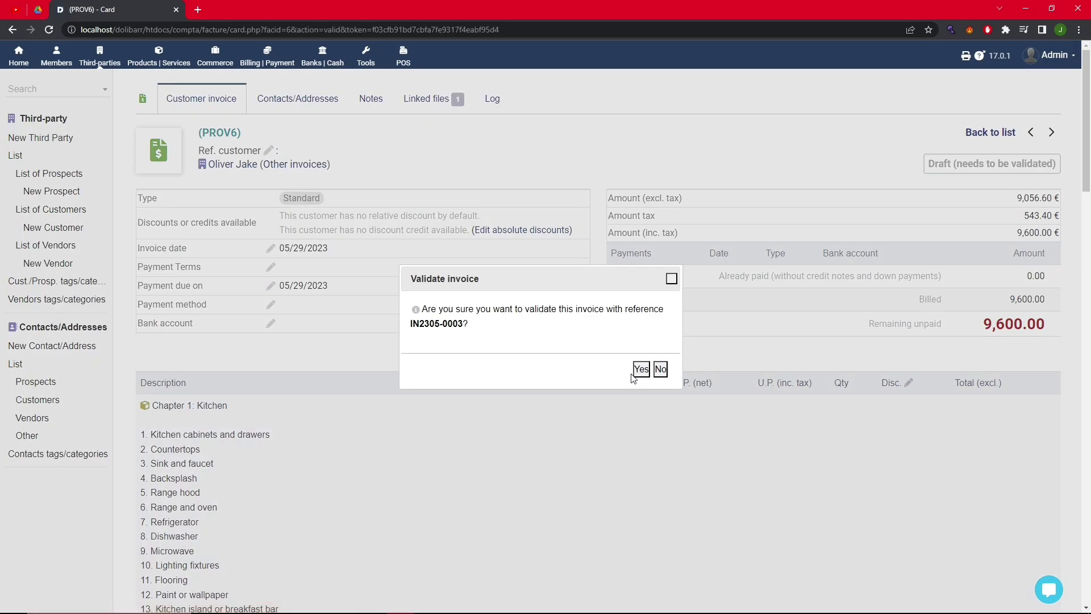
pyautogui.click(641, 370)
pyautogui.scroll(-20, 651, 391)
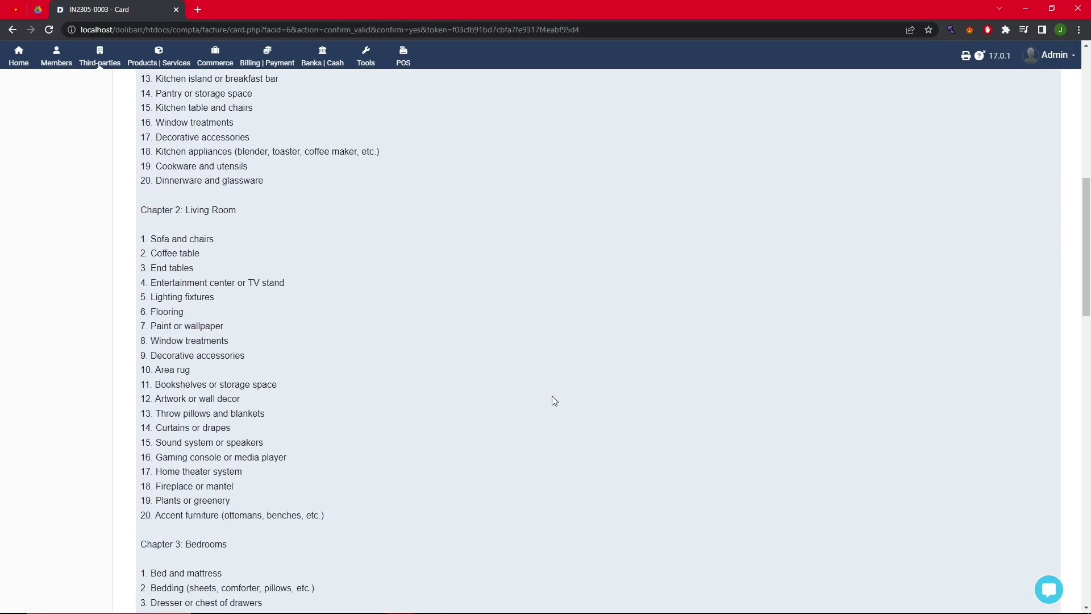
pyautogui.scroll(-5, 400, 446)
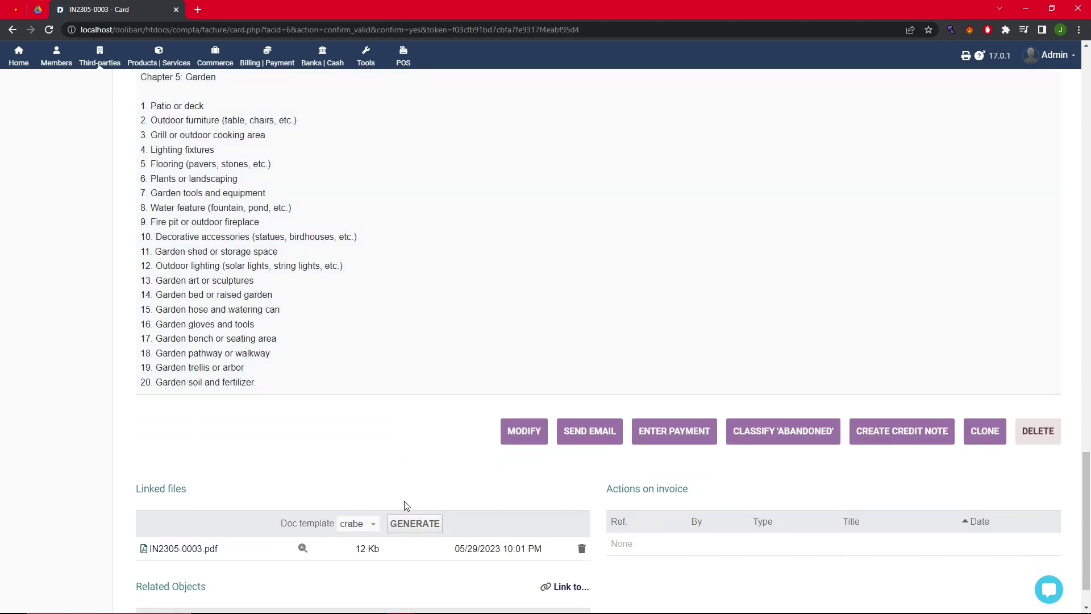
# Step: Preview IN2305-0003.pdf and scroll through its three pages
pyautogui.click(301, 549)
pyautogui.scroll(-3, 414, 477)
pyautogui.scroll(-15, 415, 478)
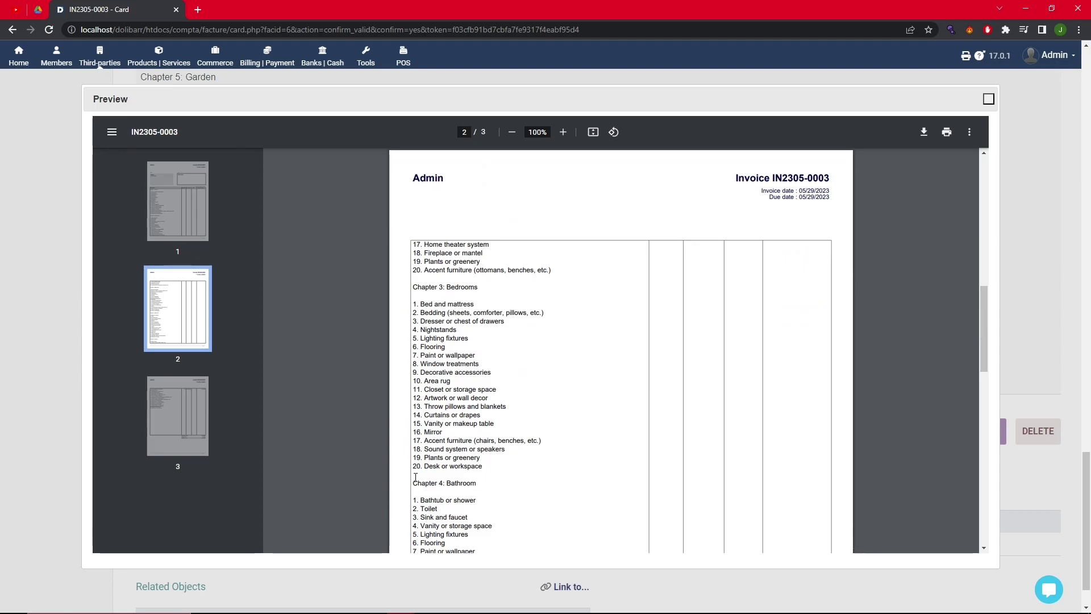
pyautogui.scroll(-4, 419, 461)
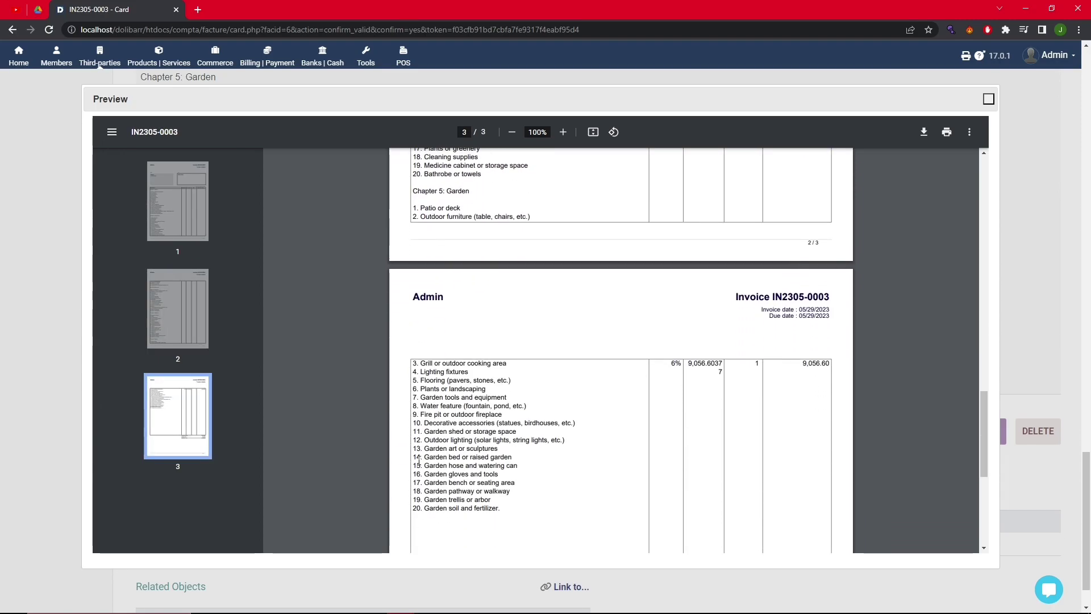